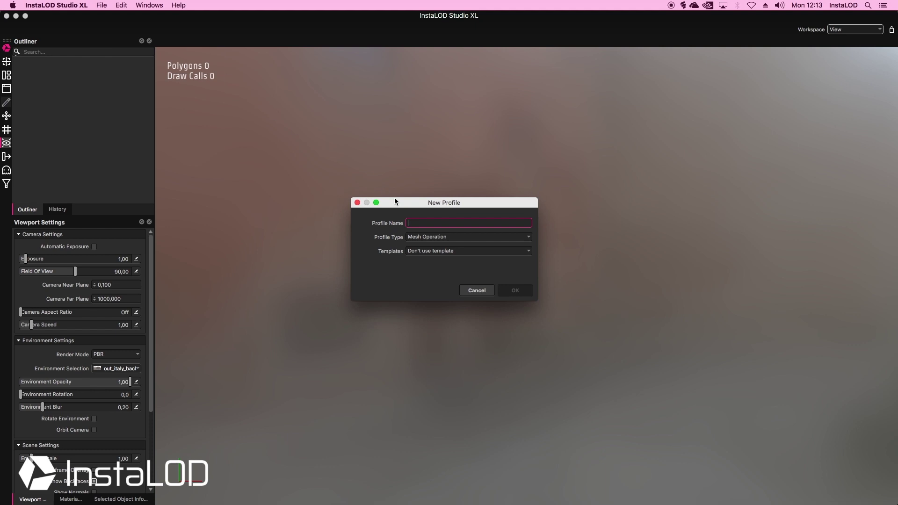
Name the new profile 'Default', browse the other operation types, and keep Optimize at 50% triangles
{"action": "type", "text": "Default"}
{"action": "key", "text": "Return"}
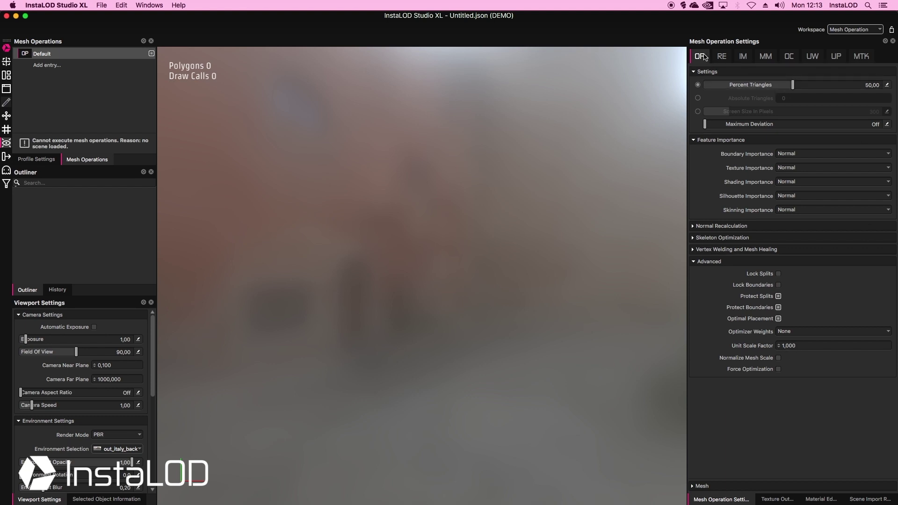
{"action": "left_click", "coordinate": [722, 56]}
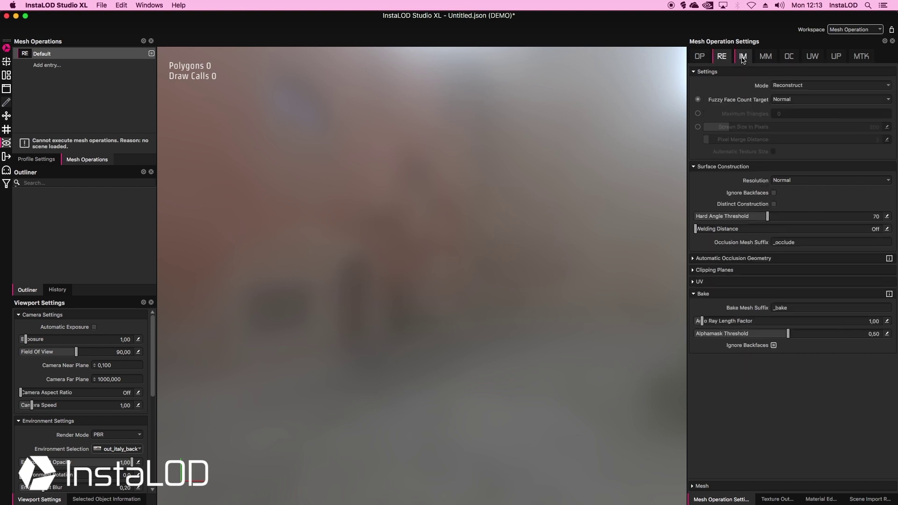
{"action": "left_click", "coordinate": [742, 56]}
{"action": "left_click", "coordinate": [767, 62]}
{"action": "left_click", "coordinate": [786, 63]}
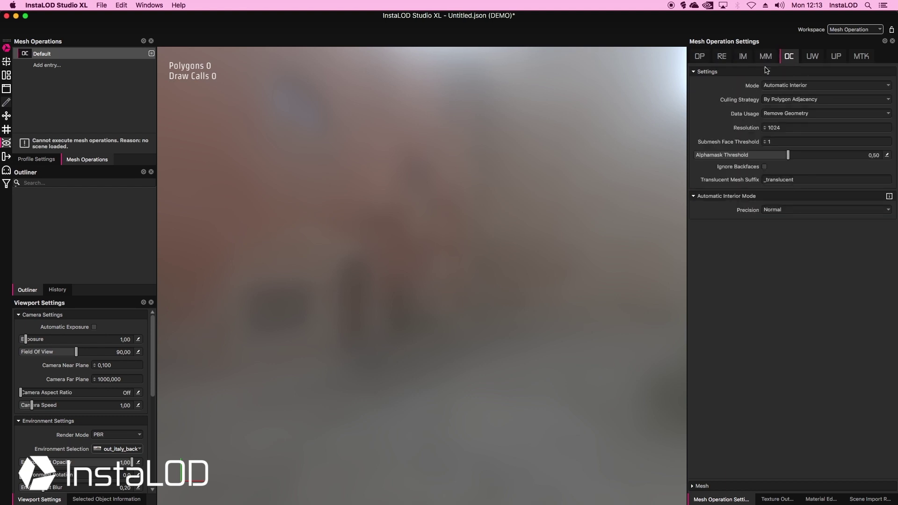
{"action": "left_click", "coordinate": [705, 58]}
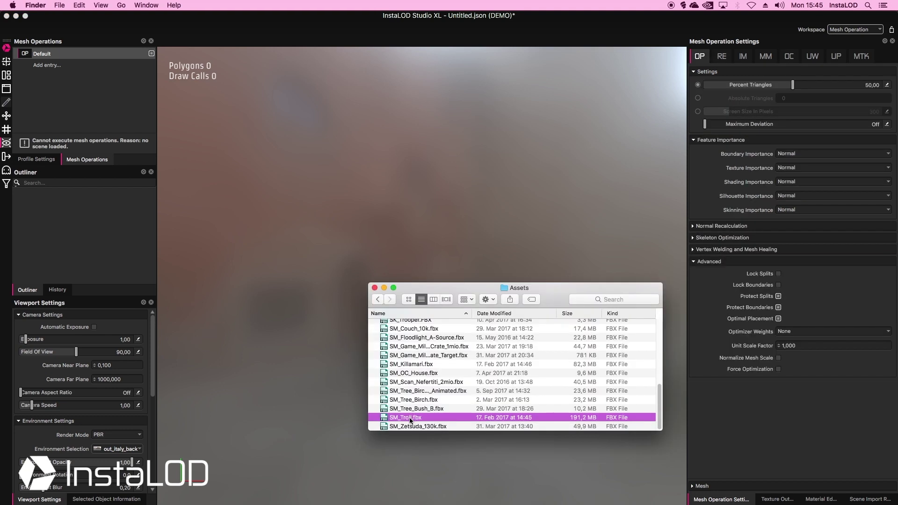
Import SM_Troll.fbx into the viewport, loading the 127739-polygon troll
{"action": "left_click_drag", "start_coordinate": [409, 417], "coordinate": [327, 228]}
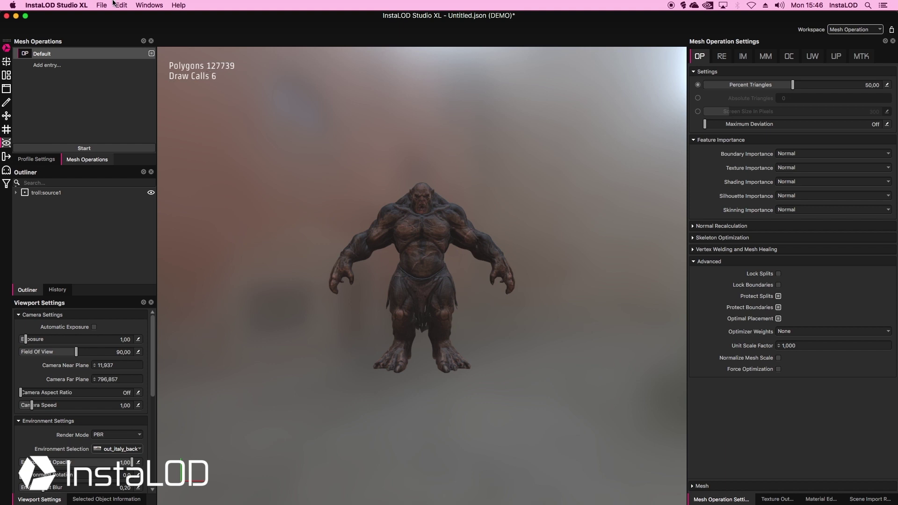
Add a new optimize entry named LOD1 at 50% triangles
{"action": "left_click", "coordinate": [49, 66]}
{"action": "type", "text": "LOD1"}
{"action": "key", "text": "Return"}
{"action": "left_click", "coordinate": [50, 66]}
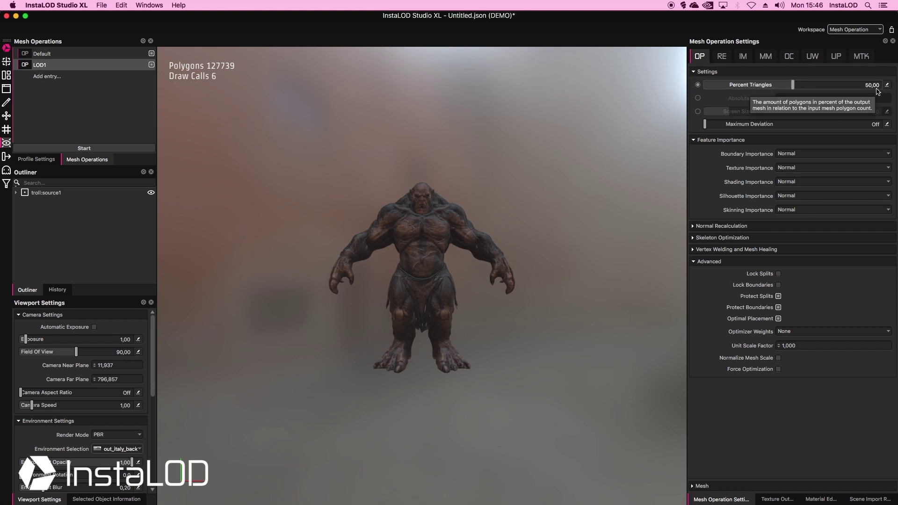
Add a LOD2 entry set to 25 percent triangles
{"action": "left_click", "coordinate": [49, 77]}
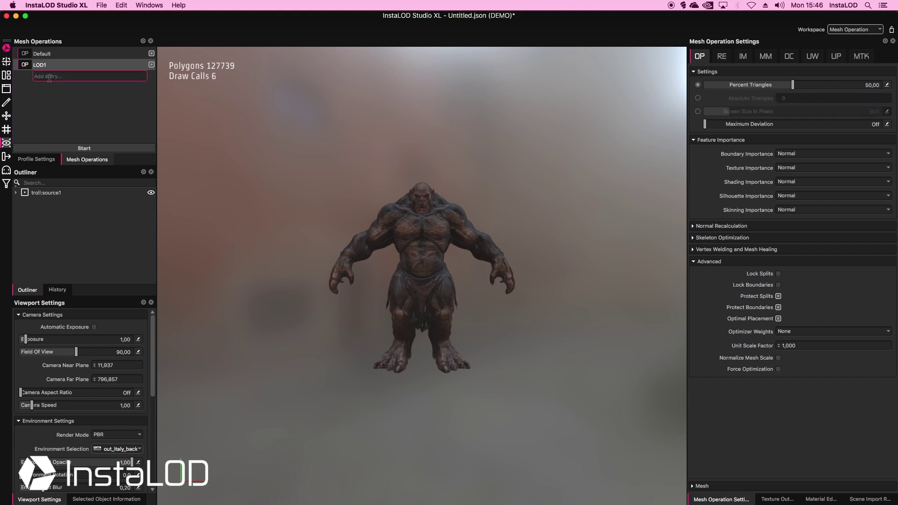
{"action": "type", "text": "LOD2"}
{"action": "key", "text": "Return"}
{"action": "left_click", "coordinate": [50, 80]}
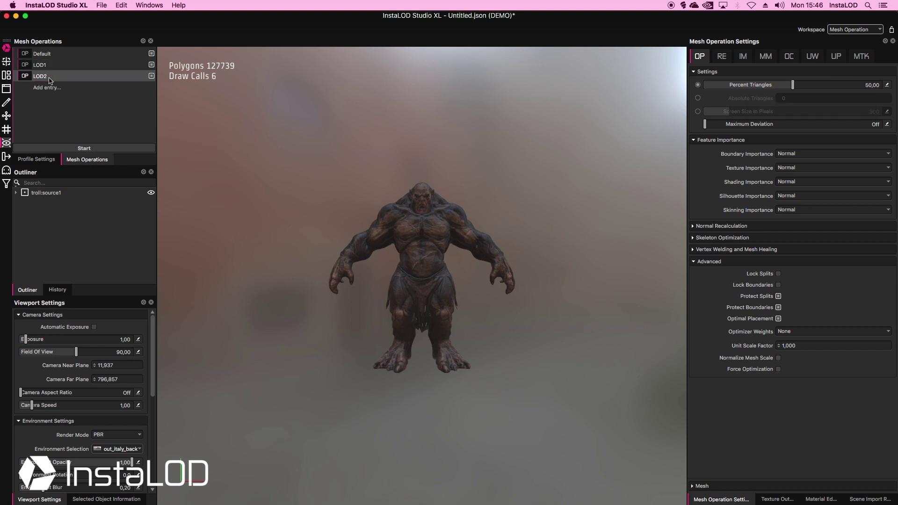
{"action": "left_click", "coordinate": [887, 85]}
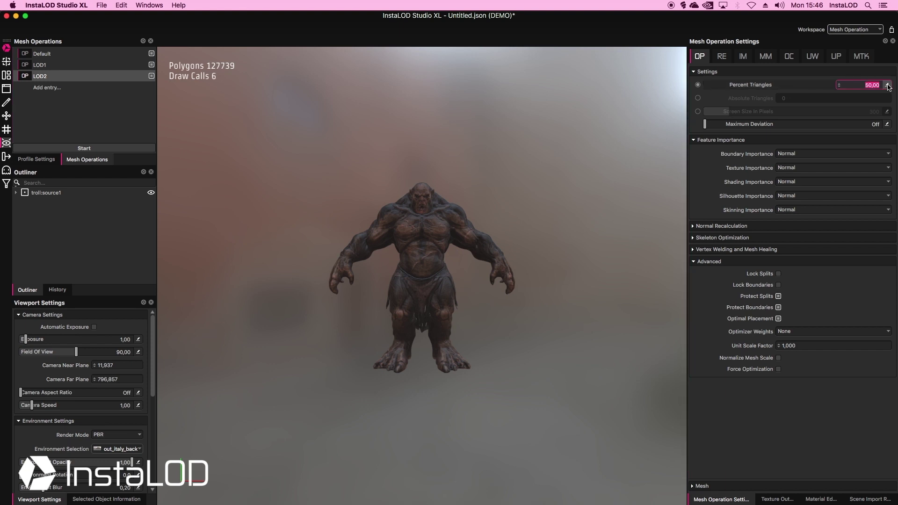
{"action": "type", "text": "25"}
{"action": "key", "text": "Return"}
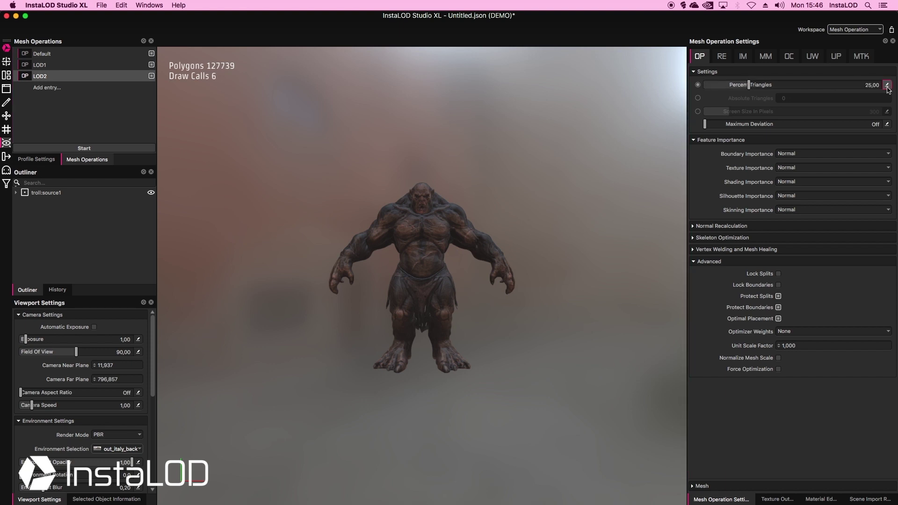
Add a LOD3 entry set to 12.5 percent triangles
{"action": "left_click", "coordinate": [66, 88]}
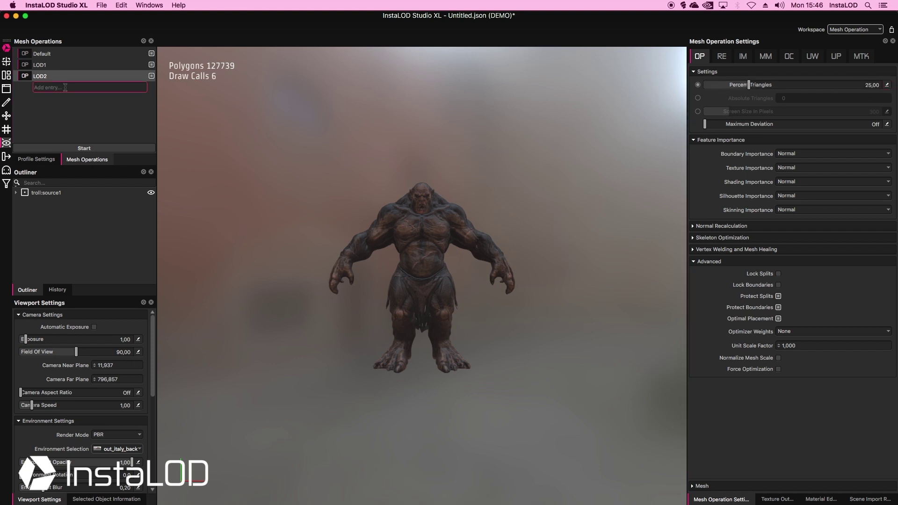
{"action": "type", "text": "LOD3"}
{"action": "key", "text": "Return"}
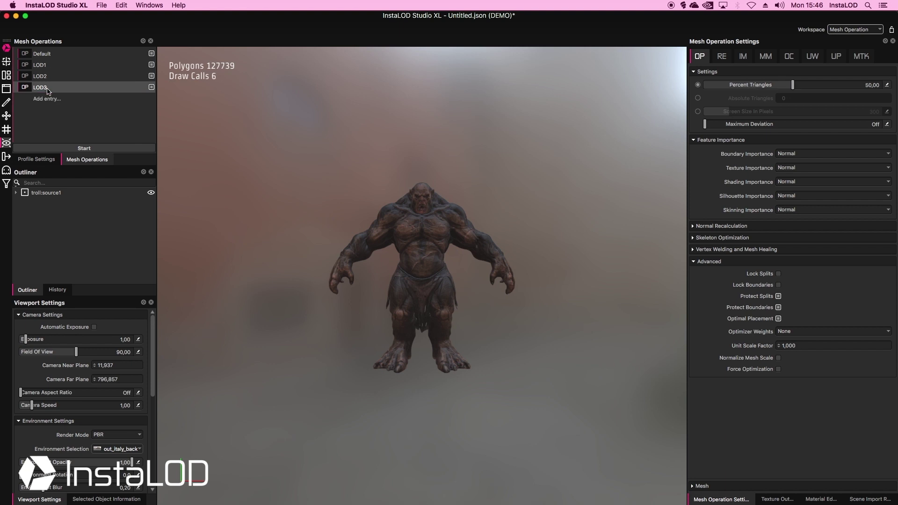
{"action": "left_click", "coordinate": [887, 85]}
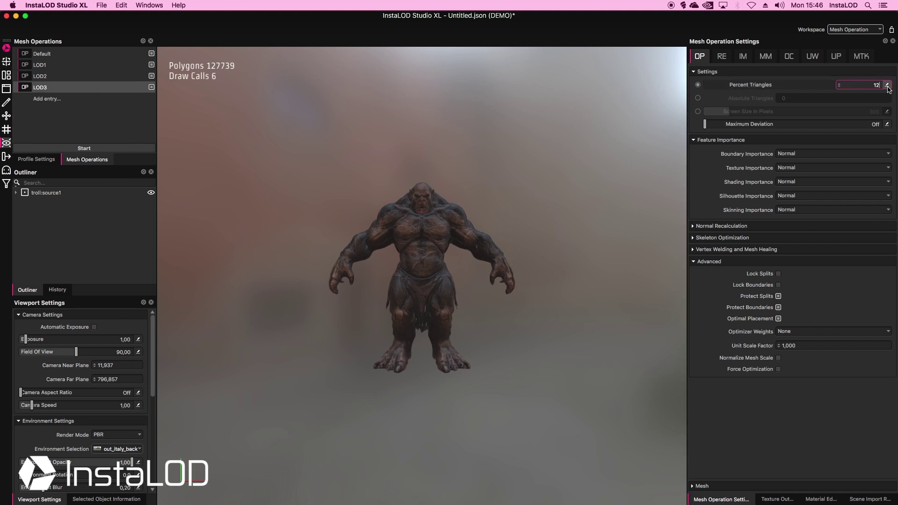
{"action": "type", "text": "12,5"}
{"action": "key", "text": "Return"}
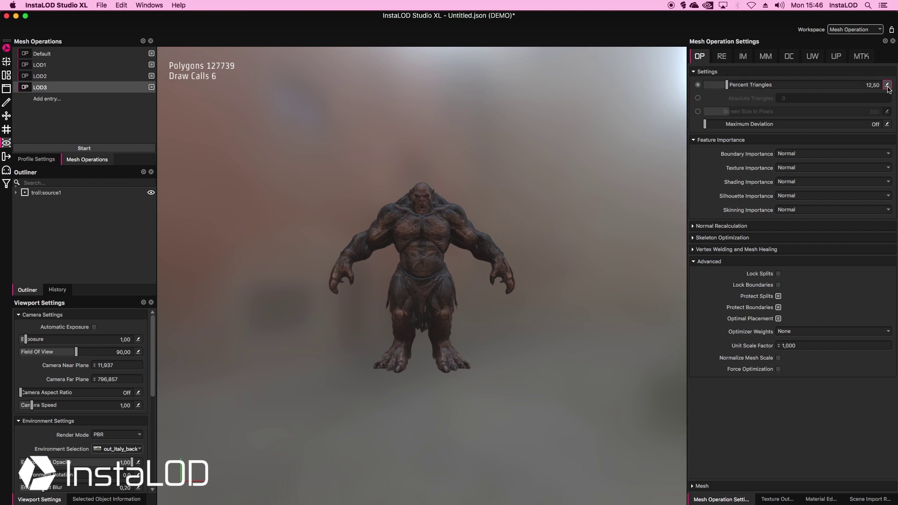
Rename the Default entry to LOD0 at 100 percent triangles and start processing
{"action": "left_click", "coordinate": [60, 55]}
{"action": "double_click", "coordinate": [59, 54]}
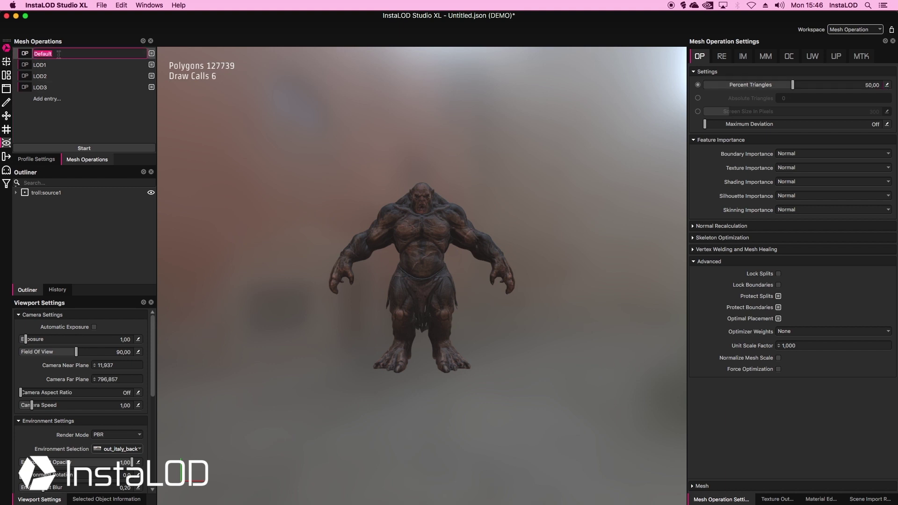
{"action": "type", "text": "LOD0"}
{"action": "key", "text": "Return"}
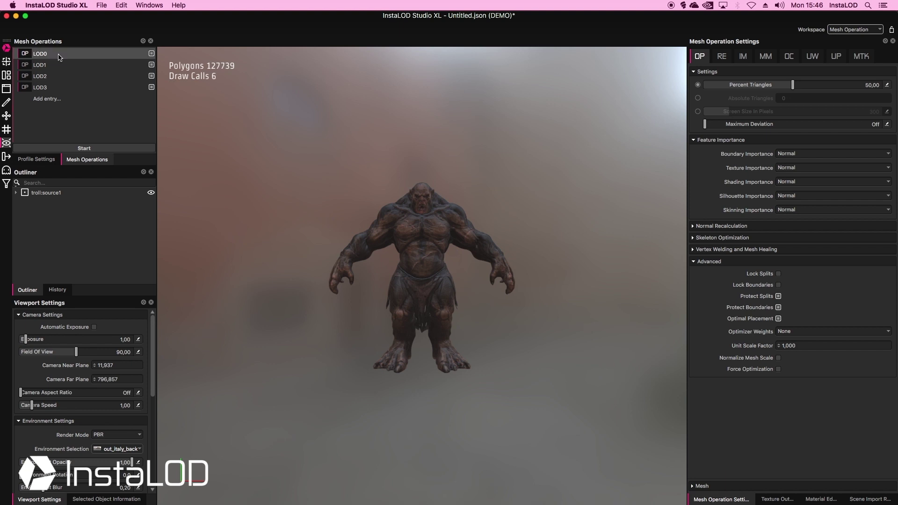
{"action": "left_click", "coordinate": [888, 85]}
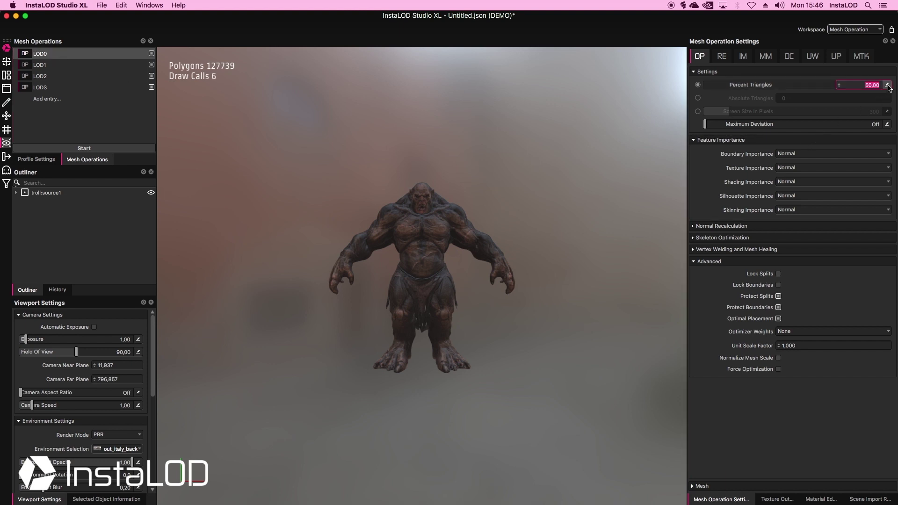
{"action": "type", "text": "100"}
{"action": "key", "text": "Return"}
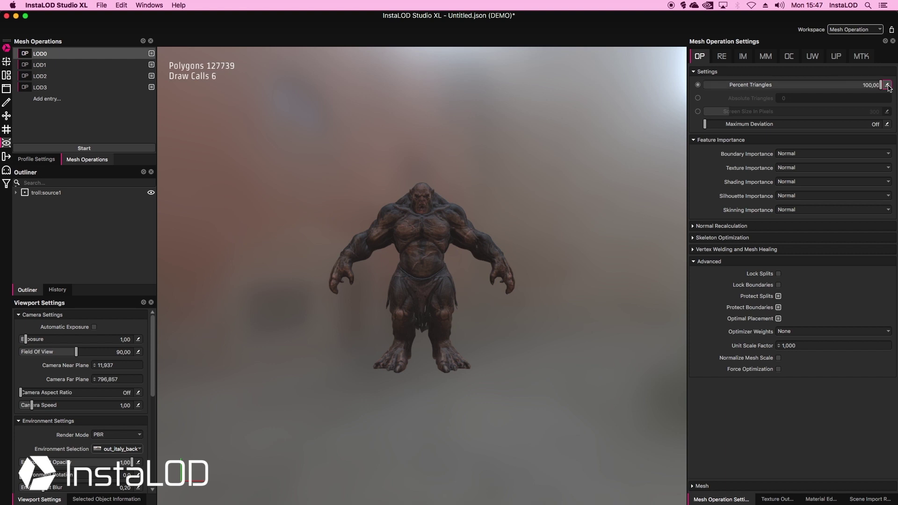
{"action": "left_click", "coordinate": [84, 148]}
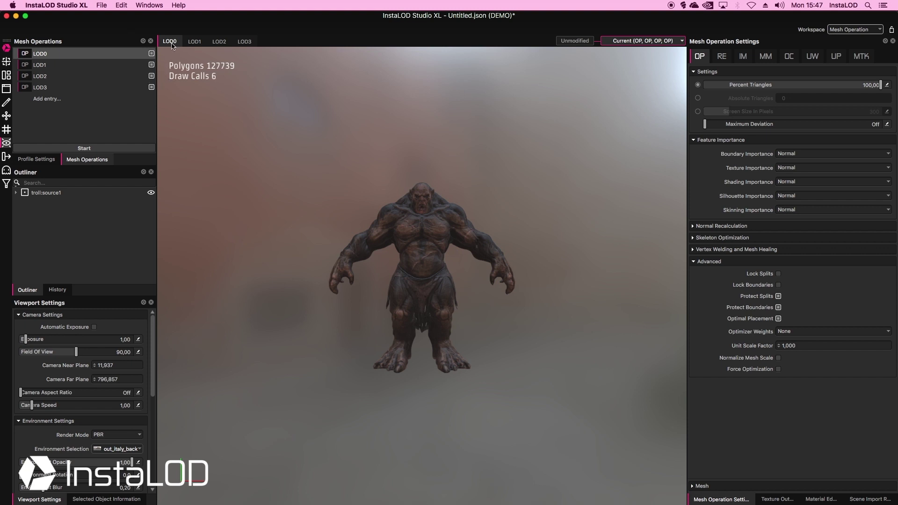
Compare the LOD1 (63868), LOD2 and LOD3 (15955 polygons) troll results
{"action": "left_click", "coordinate": [194, 42]}
{"action": "left_click", "coordinate": [219, 43]}
{"action": "left_click", "coordinate": [245, 43]}
{"action": "left_click", "coordinate": [218, 43]}
{"action": "left_click", "coordinate": [194, 42]}
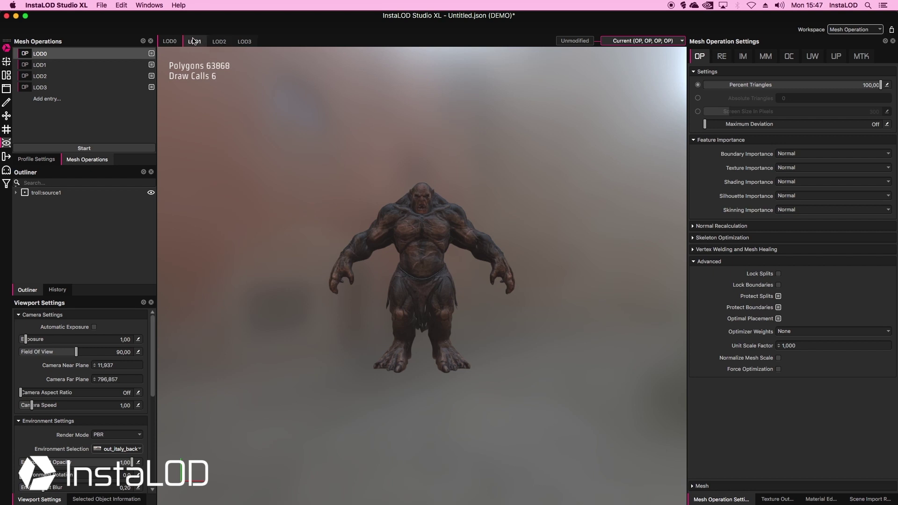
{"action": "left_click", "coordinate": [215, 43]}
{"action": "left_click", "coordinate": [245, 42]}
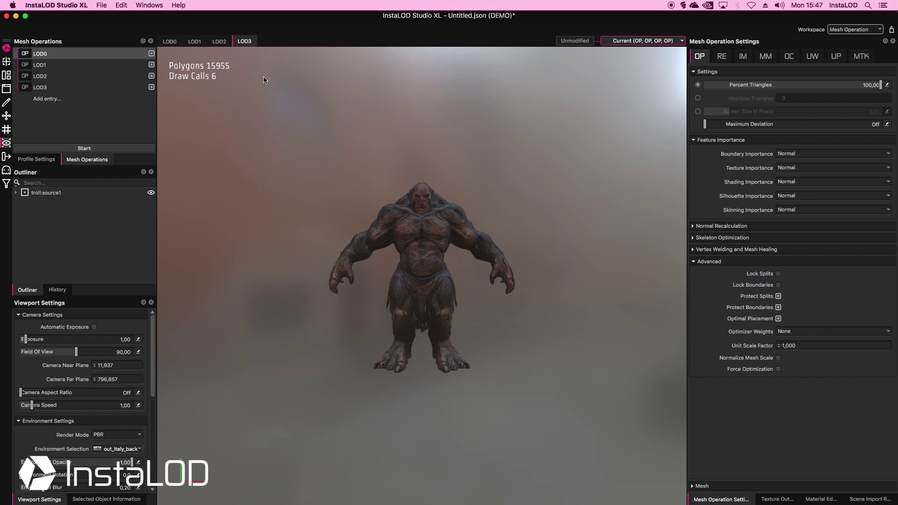
Cycle through the shaded LOD0–LOD3 troll versions to compare them
{"action": "left_click", "coordinate": [220, 41]}
{"action": "left_click", "coordinate": [195, 41]}
{"action": "left_click", "coordinate": [180, 41]}
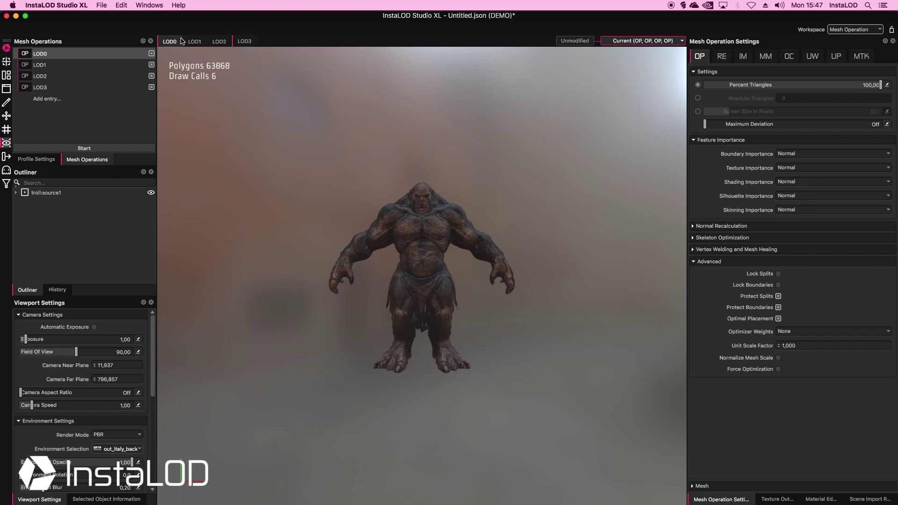
{"action": "left_click", "coordinate": [194, 41]}
{"action": "left_click", "coordinate": [220, 41]}
{"action": "left_click", "coordinate": [192, 41]}
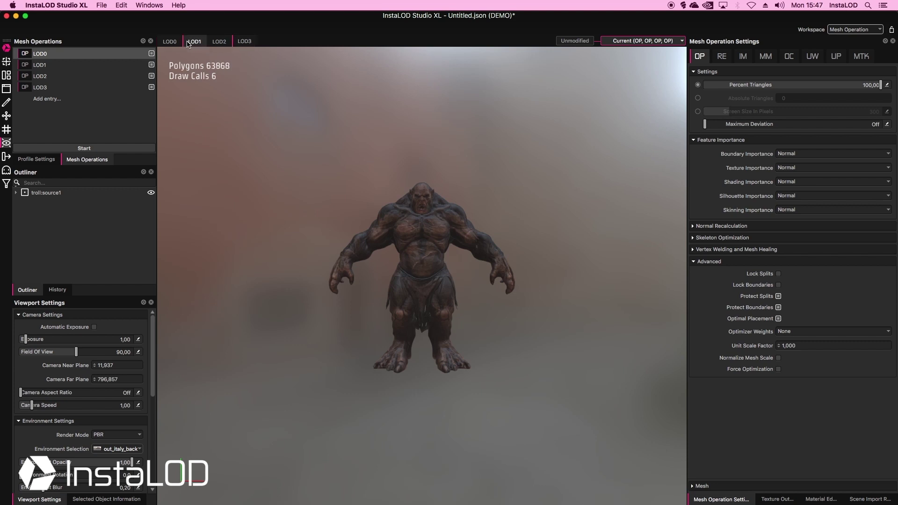
{"action": "left_click", "coordinate": [244, 41]}
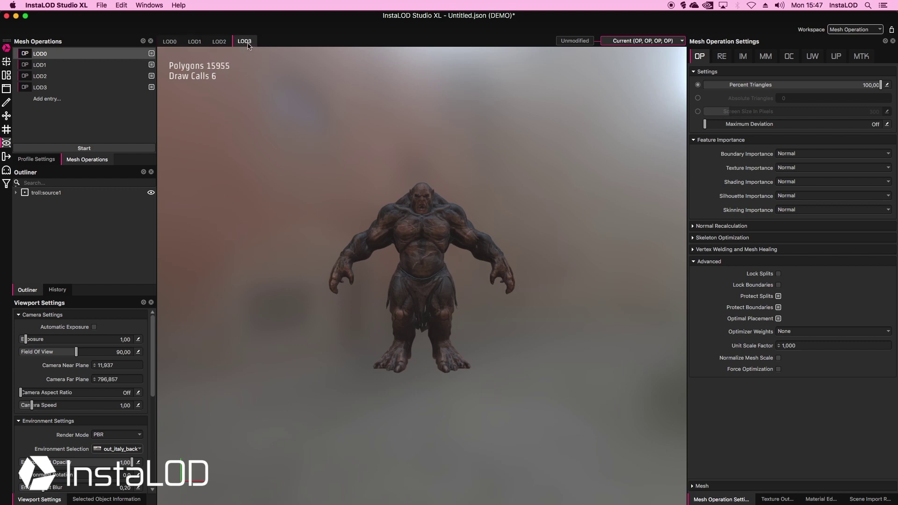
{"action": "left_click", "coordinate": [222, 42]}
{"action": "left_click", "coordinate": [195, 42]}
{"action": "left_click", "coordinate": [178, 42]}
{"action": "left_click", "coordinate": [202, 43]}
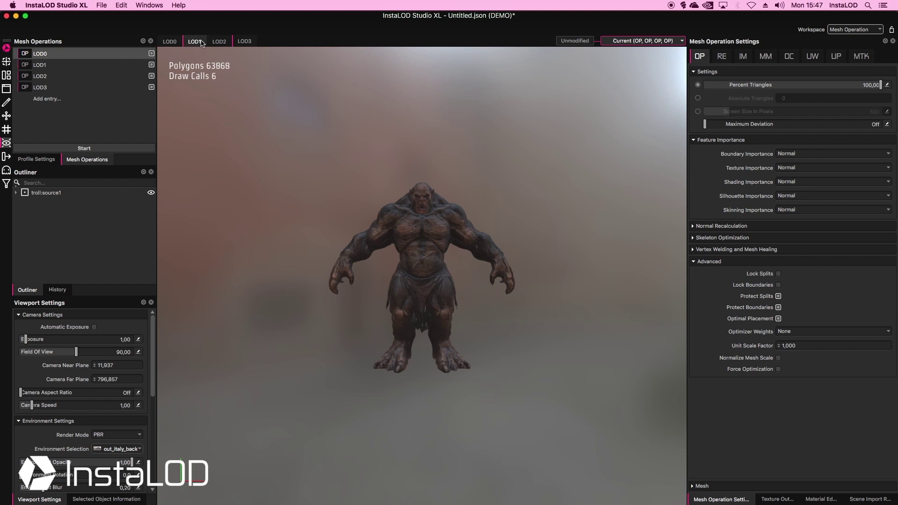
{"action": "left_click", "coordinate": [218, 41]}
{"action": "left_click", "coordinate": [244, 41]}
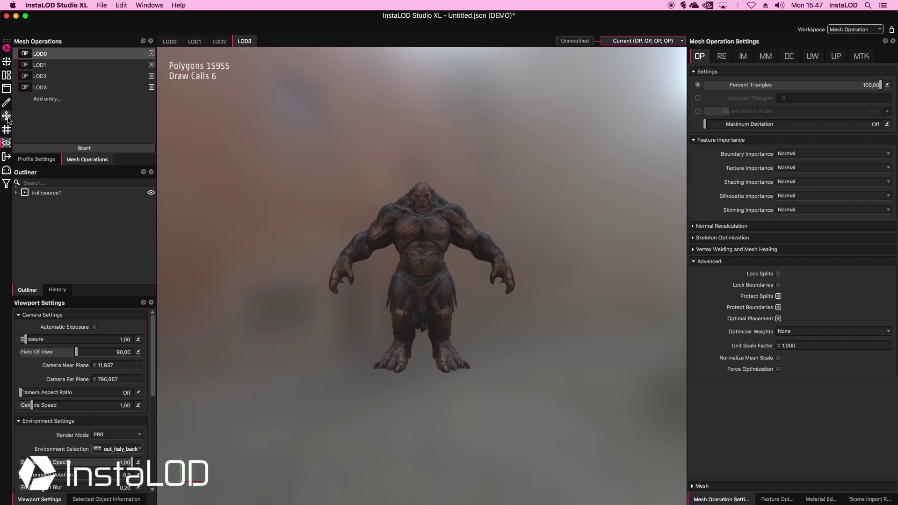
Compare the LOD0–LOD3 troll versions in wireframe, orbiting closer to the upper body
{"action": "left_click", "coordinate": [7, 117]}
{"action": "left_click", "coordinate": [219, 41]}
{"action": "left_click", "coordinate": [198, 43]}
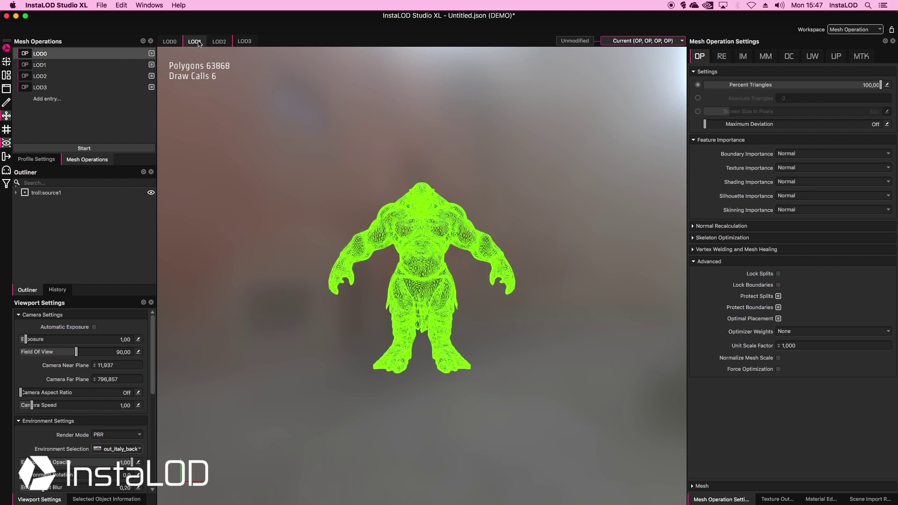
{"action": "left_click", "coordinate": [170, 42]}
{"action": "left_click", "coordinate": [219, 41]}
{"action": "left_click", "coordinate": [245, 41]}
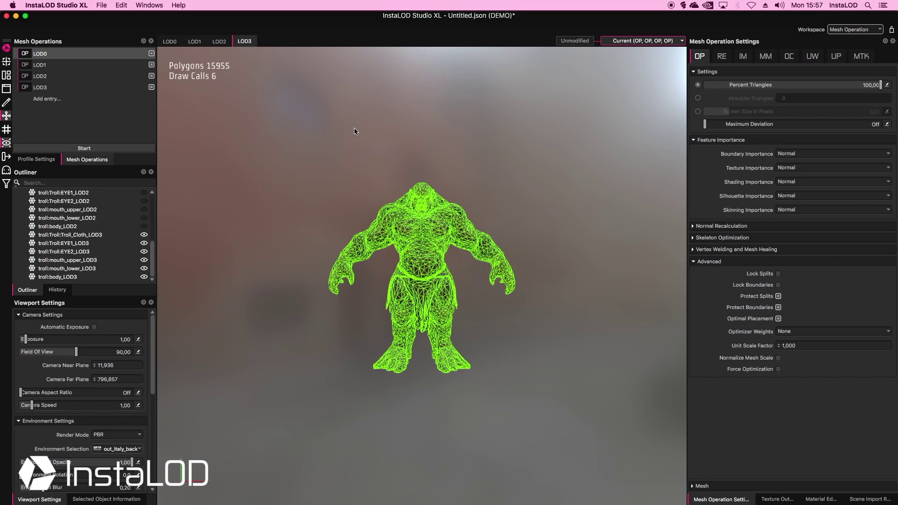
{"action": "right_click_drag", "start_coordinate": [356, 131], "coordinate": [382, 187]}
Compare the textured LODs up close, then return to the LOD0 wireframe
{"action": "left_click", "coordinate": [7, 117]}
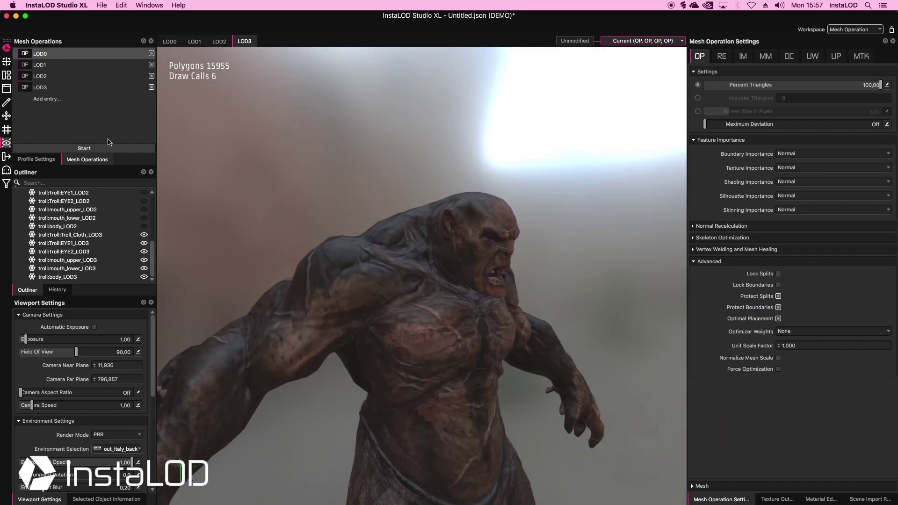
{"action": "left_click", "coordinate": [219, 41]}
{"action": "left_click", "coordinate": [194, 41]}
{"action": "left_click", "coordinate": [169, 41]}
{"action": "left_click", "coordinate": [194, 41]}
{"action": "left_click", "coordinate": [244, 41]}
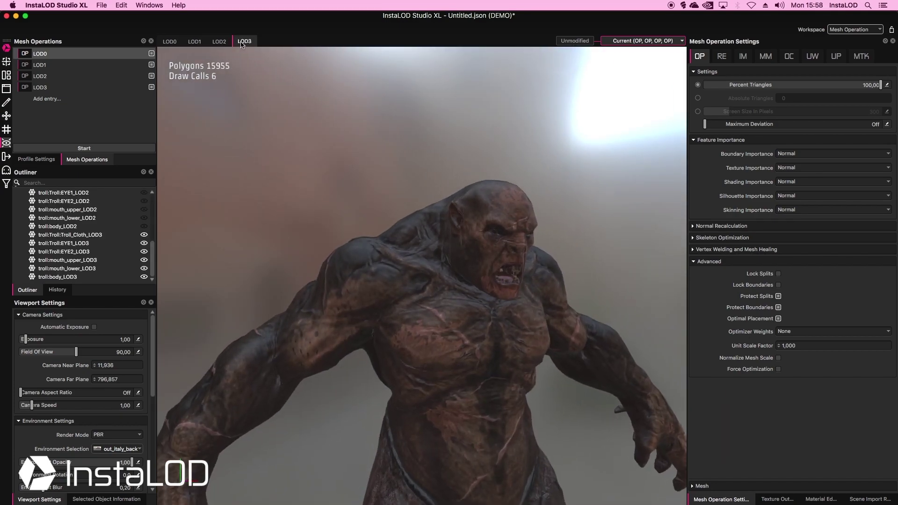
{"action": "left_click", "coordinate": [7, 116]}
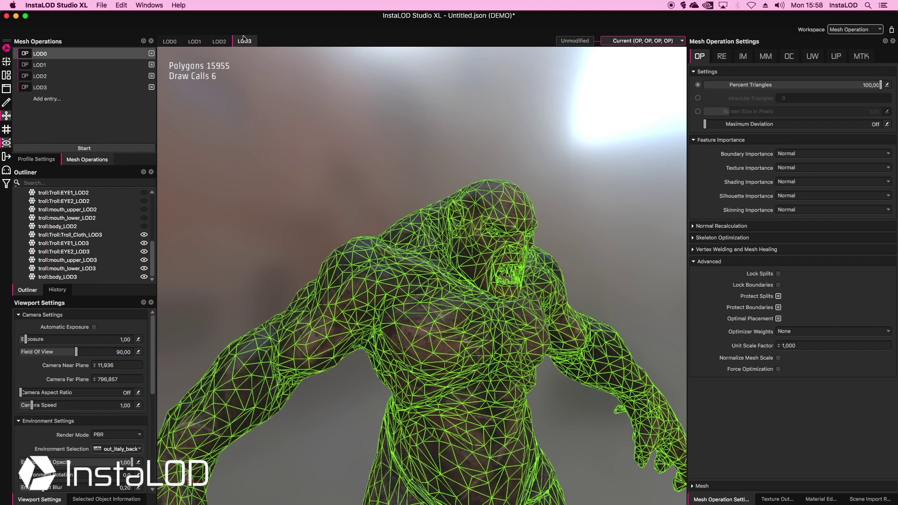
{"action": "left_click", "coordinate": [219, 41]}
{"action": "left_click", "coordinate": [169, 41]}
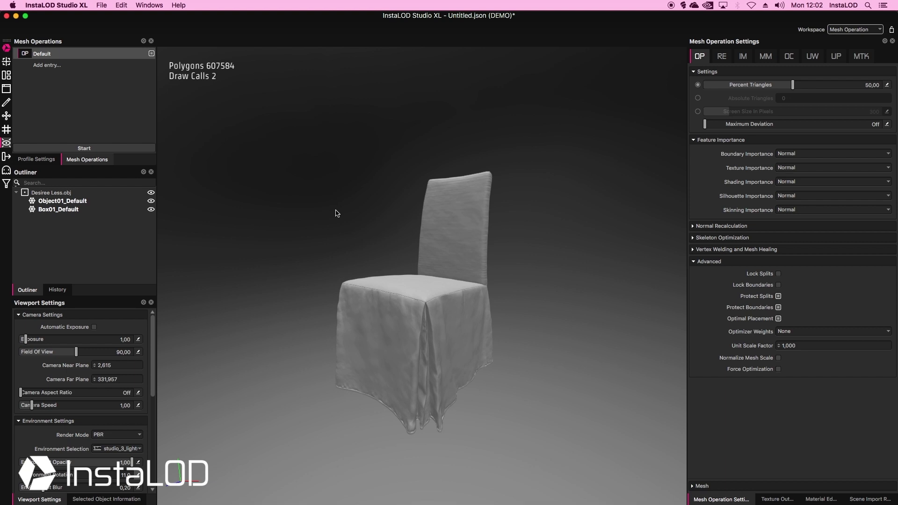
Switch the chair's Default entry to the RE remesh operation in Reconstruct mode
{"action": "left_click", "coordinate": [103, 6]}
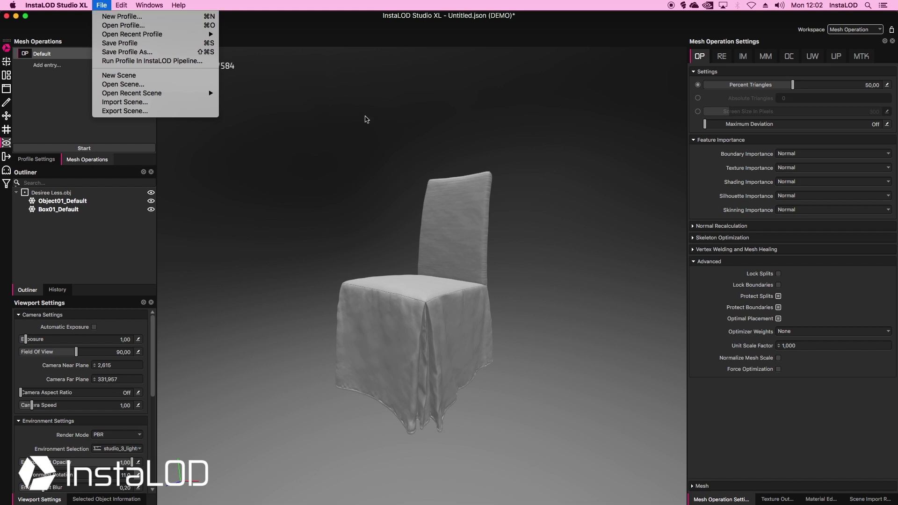
{"action": "left_click", "coordinate": [365, 116]}
{"action": "left_click", "coordinate": [722, 56]}
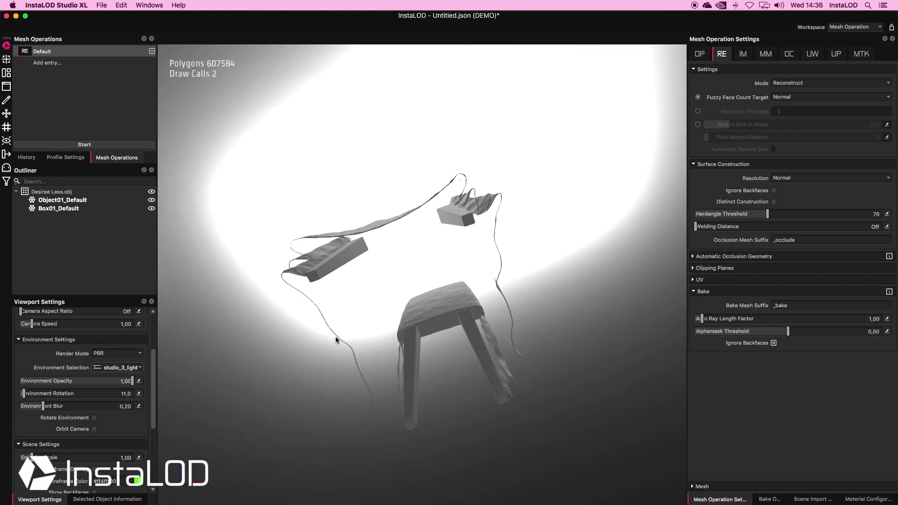
Show the chair's cloth cover over the frame and orbit to view it from above
{"action": "left_click", "coordinate": [6, 113]}
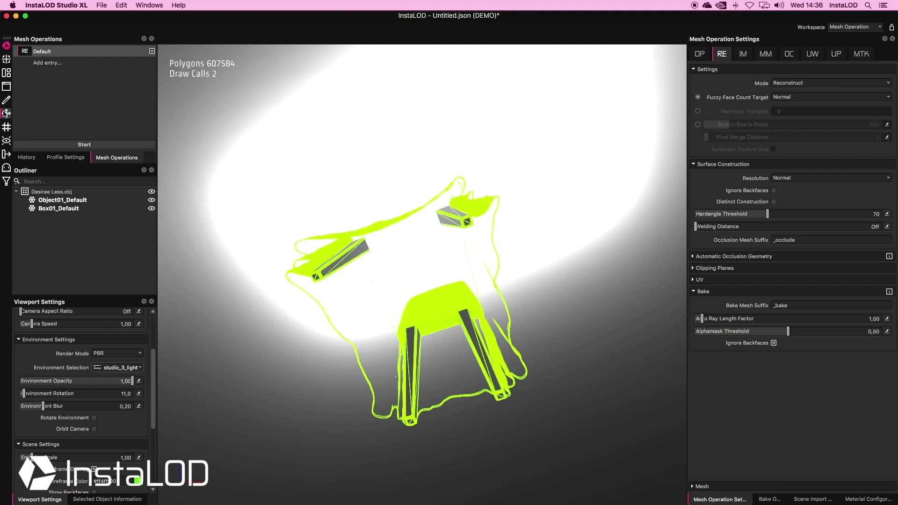
{"action": "left_click", "coordinate": [6, 141]}
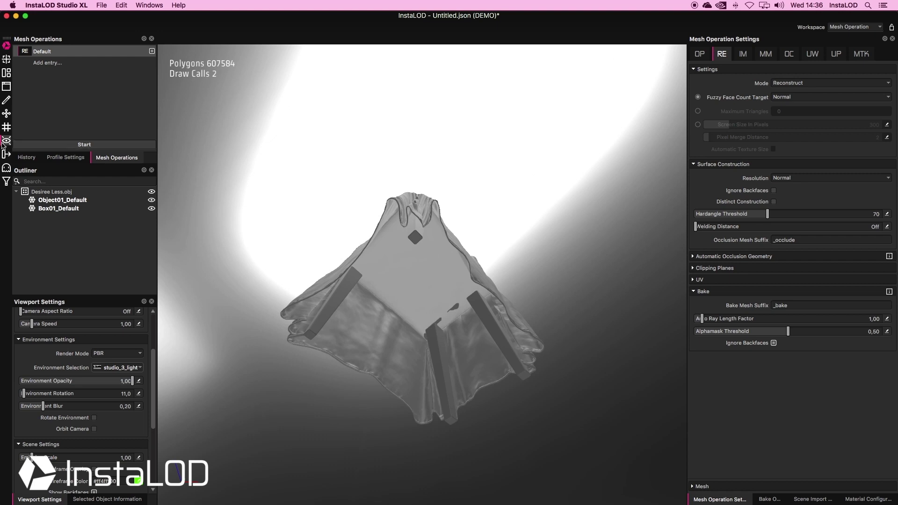
{"action": "left_click_drag", "start_coordinate": [326, 195], "coordinate": [344, 218], "text": "alt"}
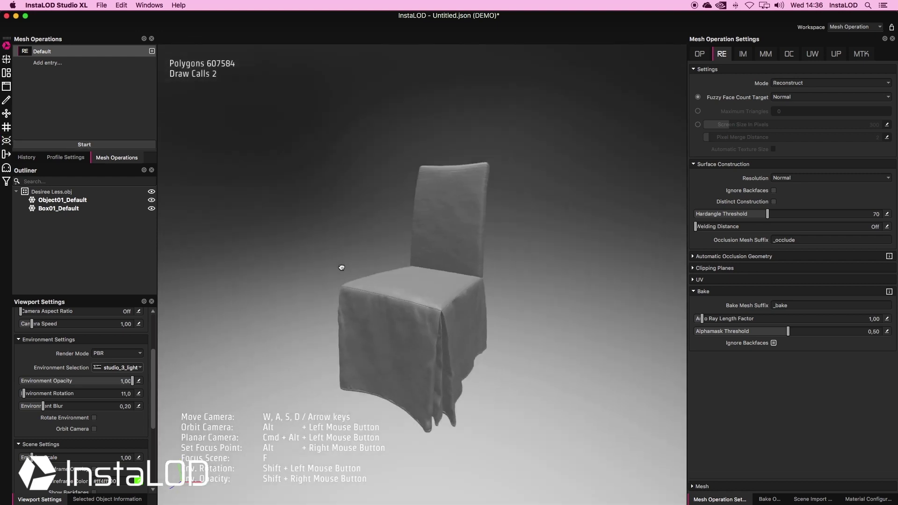
{"action": "left_click_drag", "start_coordinate": [341, 267], "coordinate": [342, 281], "text": "alt"}
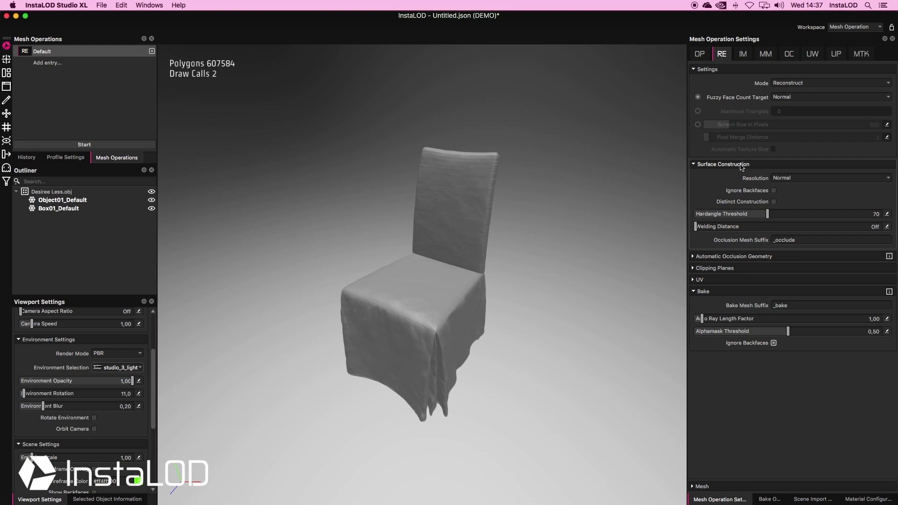
Enable Ignore Backfaces and set the UV unwrap strategy to Hard Surface Axial
{"action": "left_click", "coordinate": [774, 191]}
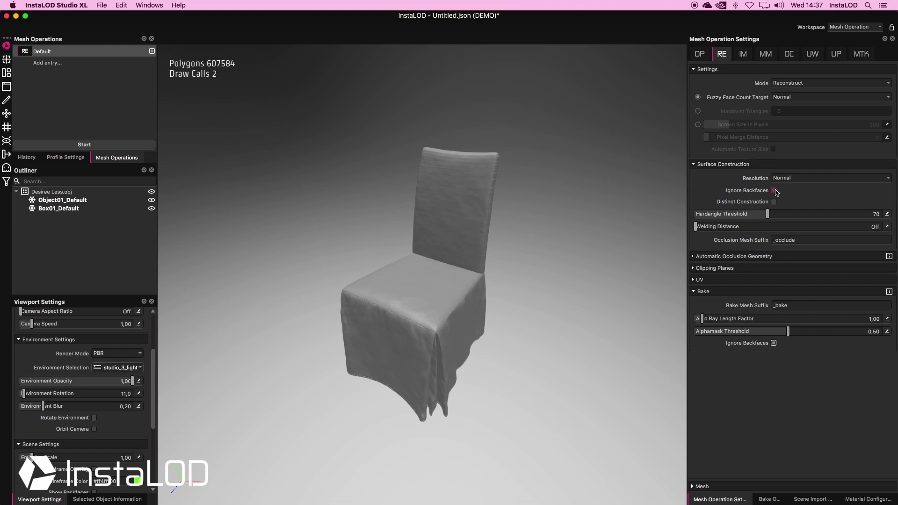
{"action": "left_click", "coordinate": [699, 280]}
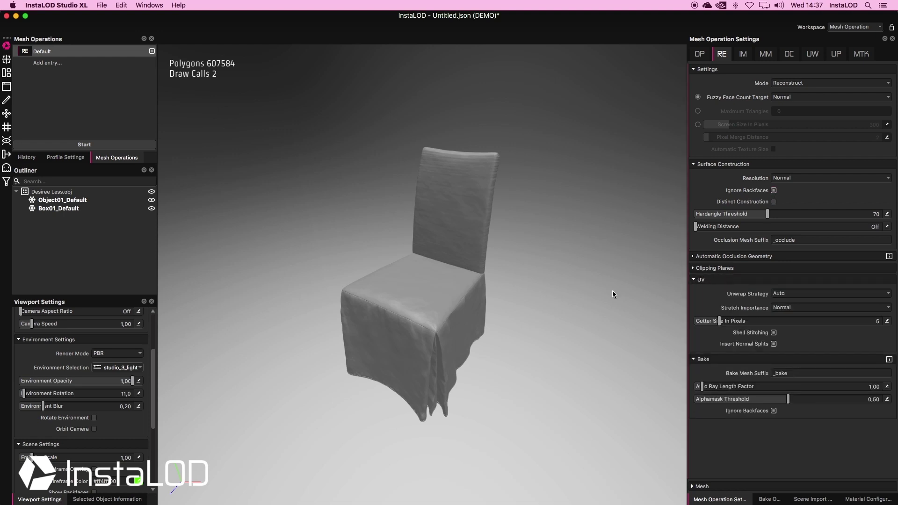
{"action": "left_click", "coordinate": [783, 296]}
{"action": "left_click", "coordinate": [801, 286]}
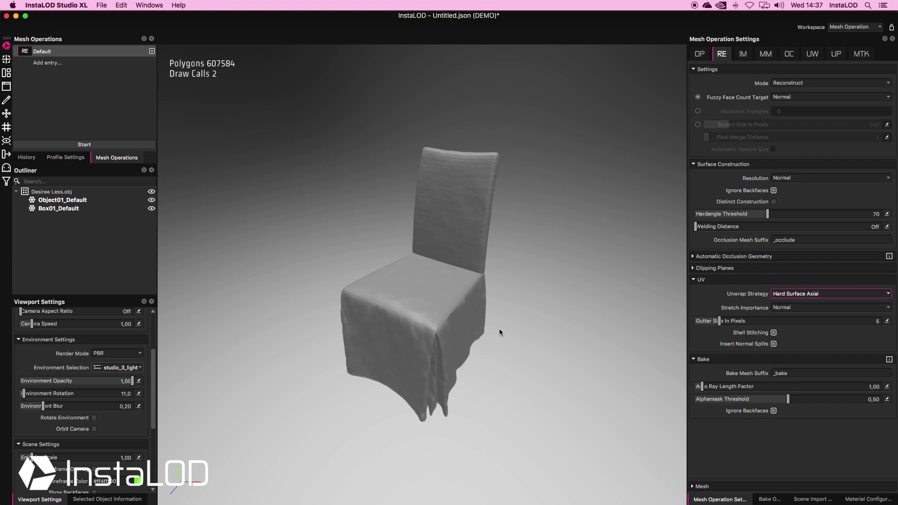
Inspect the chair from the side and bring up the Bake Output settings
{"action": "left_click_drag", "start_coordinate": [498, 328], "coordinate": [470, 318]}
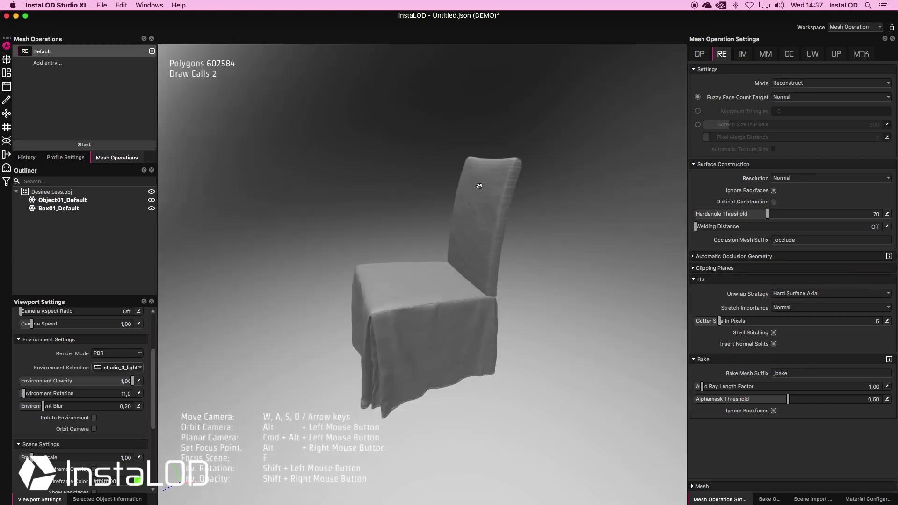
{"action": "left_click_drag", "start_coordinate": [482, 178], "coordinate": [459, 227], "text": "alt"}
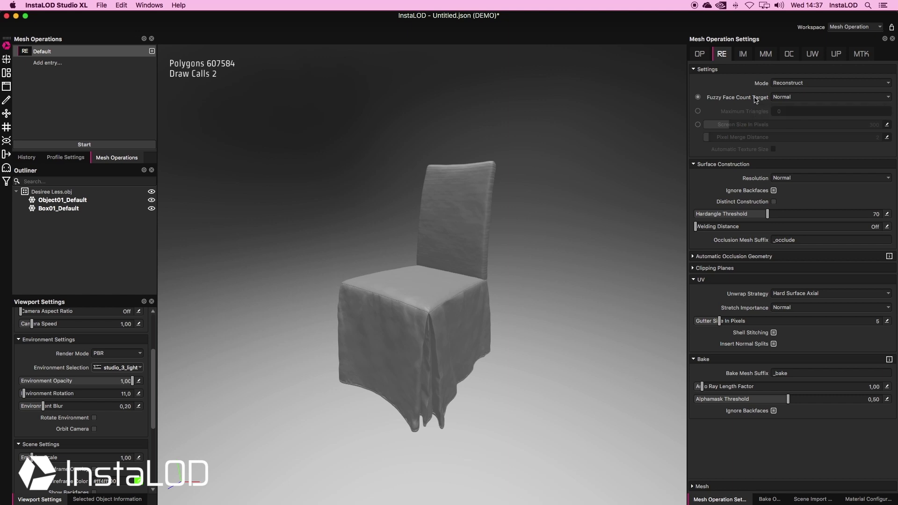
{"action": "left_click", "coordinate": [769, 499]}
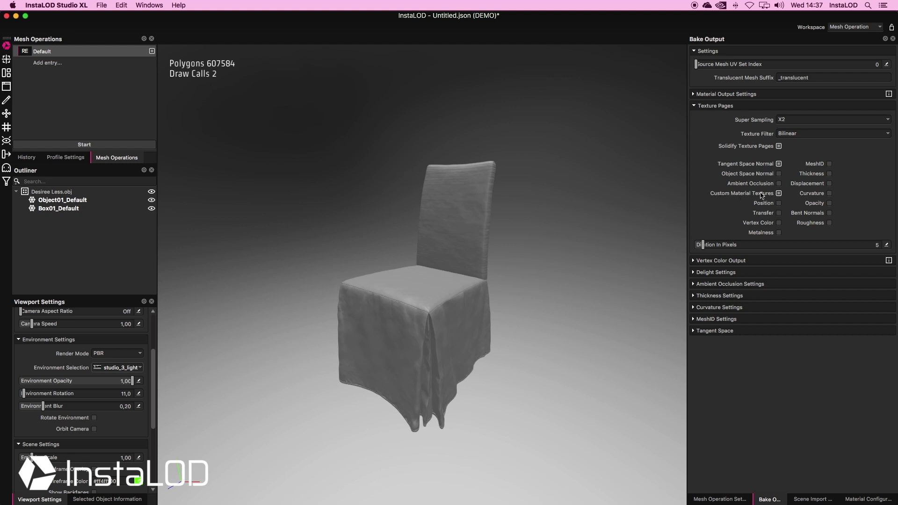
Go back from the Bake Output pages to the Reconstruct mesh operation settings
{"action": "left_click", "coordinate": [738, 497]}
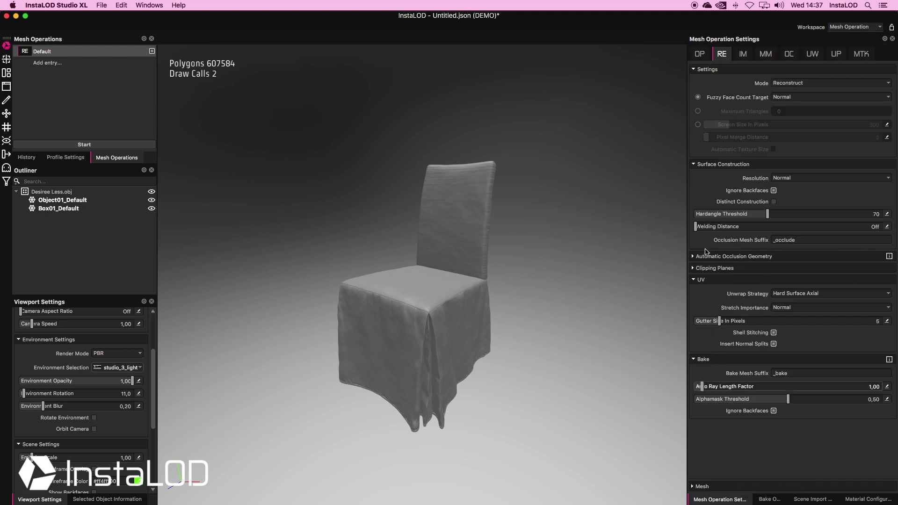
Run Reconstruct, producing a single 7234-polygon Remesh_2_meshes_Default mesh with 1 draw call
{"action": "left_click", "coordinate": [91, 146]}
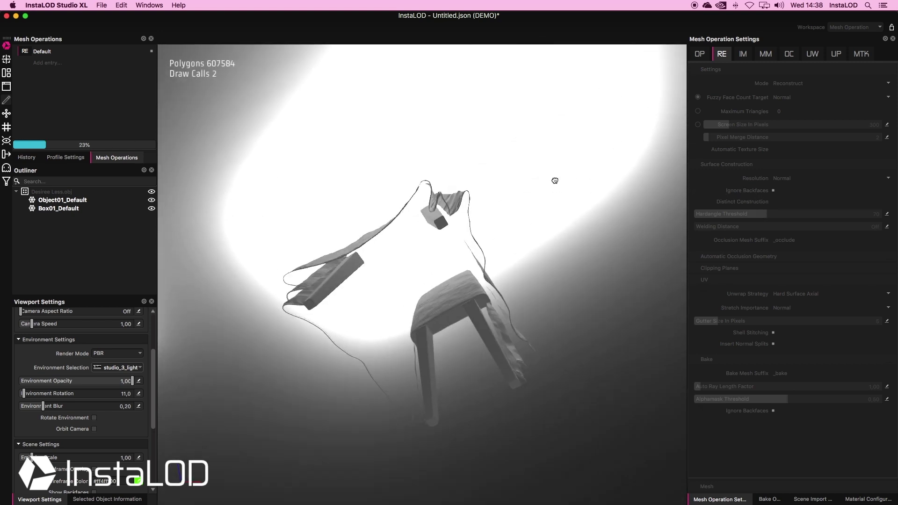
{"action": "left_click_drag", "start_coordinate": [407, 260], "coordinate": [555, 310], "text": "alt"}
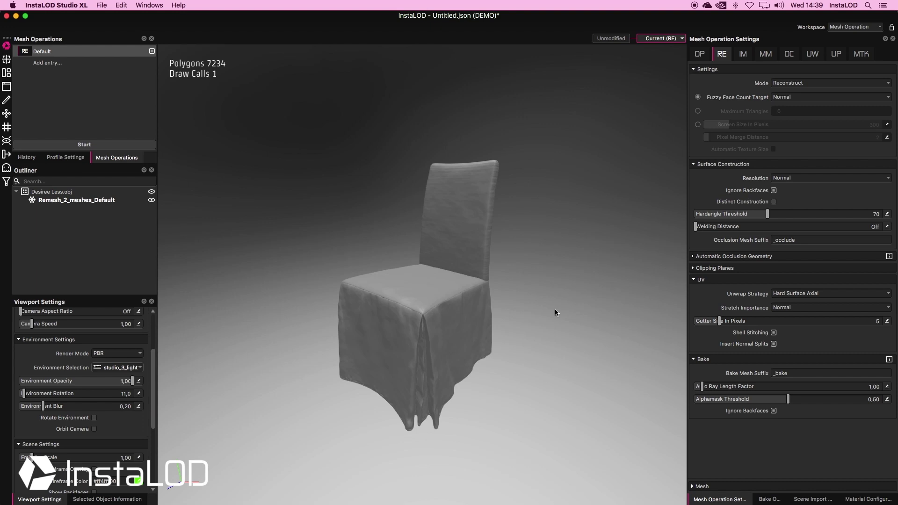
Inspect the remeshed chair's wireframe close up on the backrest, then hide the wireframe again
{"action": "left_click", "coordinate": [6, 113]}
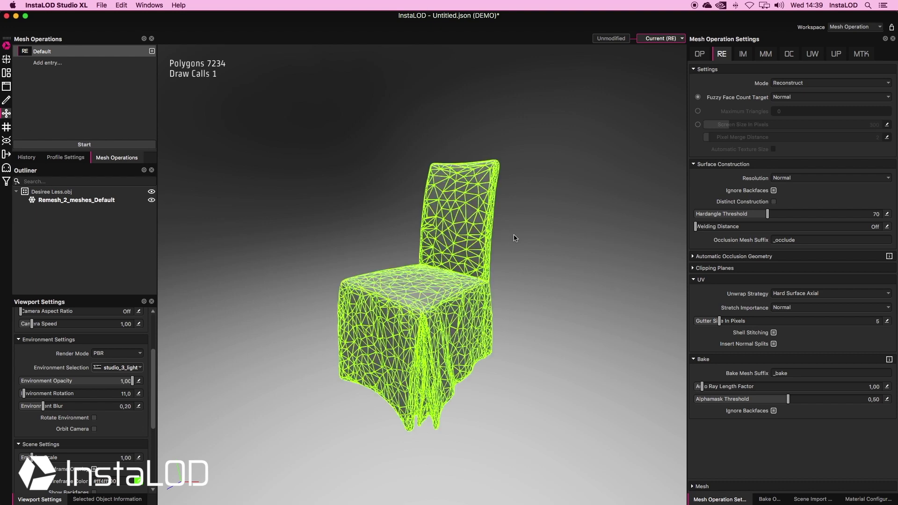
{"action": "left_click_drag", "start_coordinate": [470, 206], "coordinate": [453, 246], "text": "alt"}
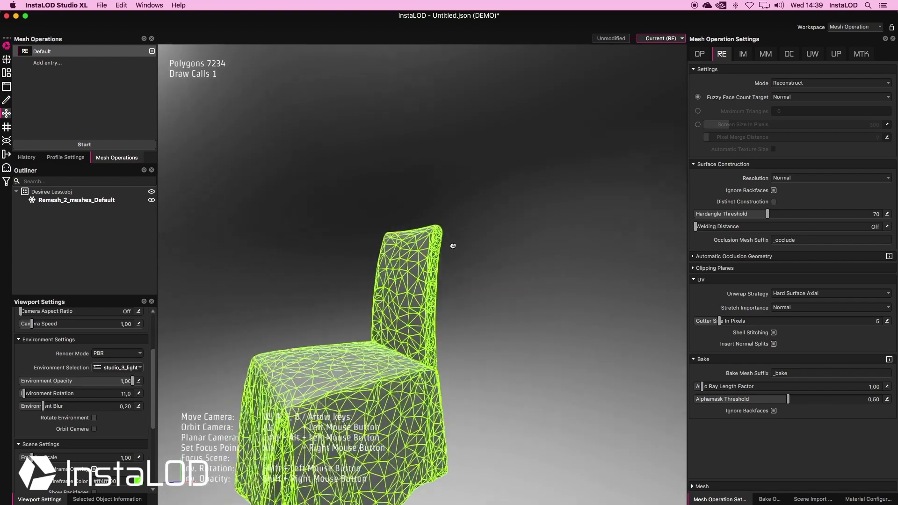
{"action": "scroll", "coordinate": [449, 248], "scroll_direction": "up", "scroll_amount": 6}
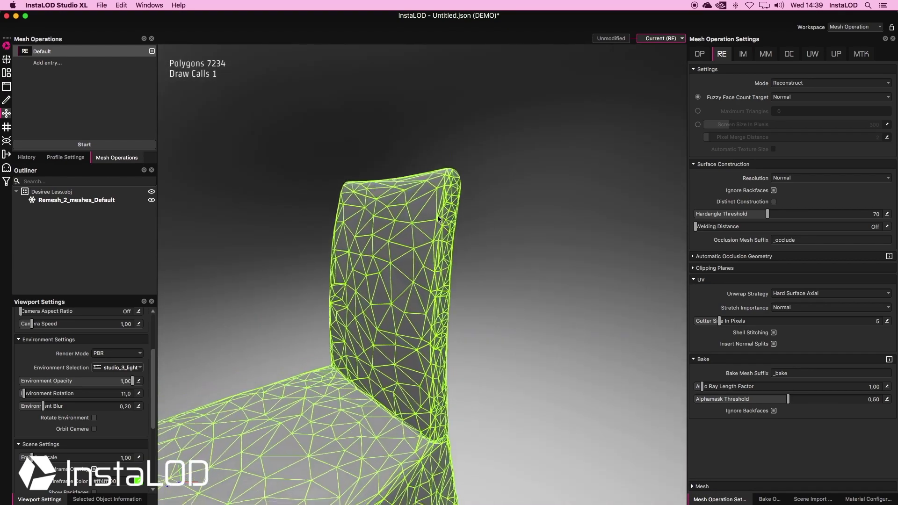
{"action": "scroll", "coordinate": [438, 219], "scroll_direction": "up", "scroll_amount": 5}
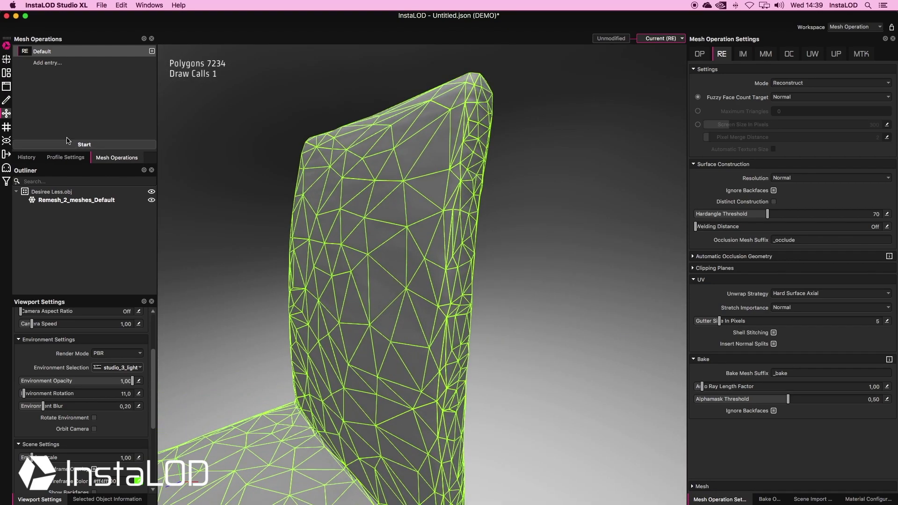
{"action": "left_click", "coordinate": [7, 114]}
Rotate the environment lighting around the selected chair to about 355 and bring up the UV viewer
{"action": "left_click", "coordinate": [457, 198]}
{"action": "left_click_drag", "start_coordinate": [457, 198], "coordinate": [262, 196], "text": "shift"}
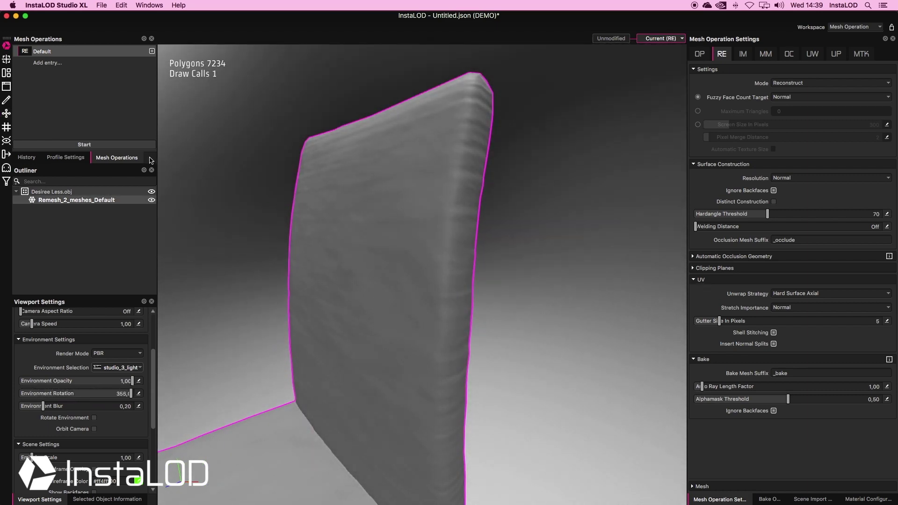
{"action": "left_click", "coordinate": [6, 72]}
Undock the UV Viewer into its own enlarged floating window
{"action": "left_click_drag", "start_coordinate": [707, 244], "coordinate": [201, 109]}
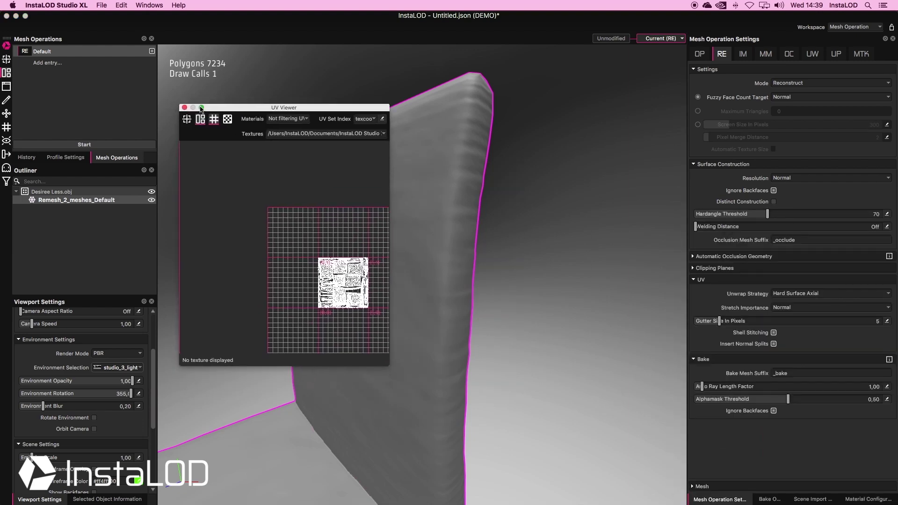
{"action": "left_click", "coordinate": [202, 109]}
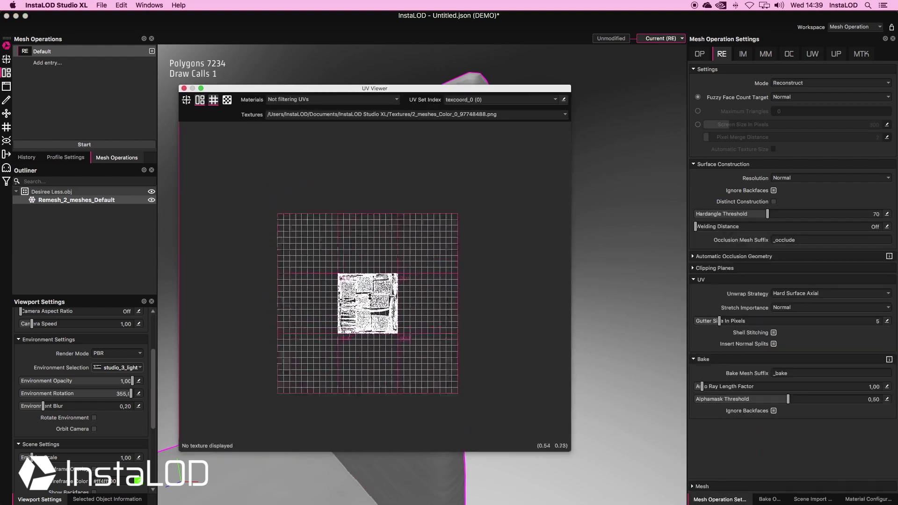
{"action": "scroll", "coordinate": [369, 297], "scroll_direction": "up", "scroll_amount": 10}
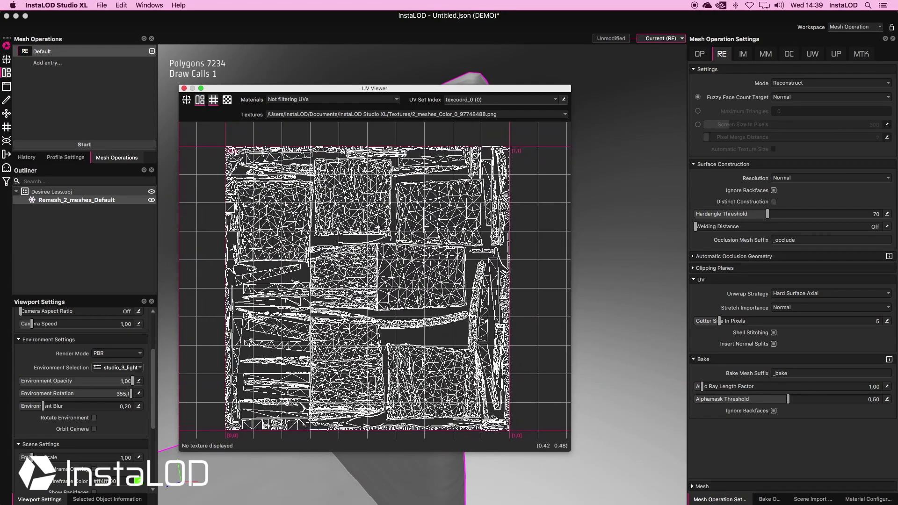
Display the baked 2048 x 2048 Normal texture without UV wireframe, zoom in, then close the viewer
{"action": "left_click", "coordinate": [227, 100]}
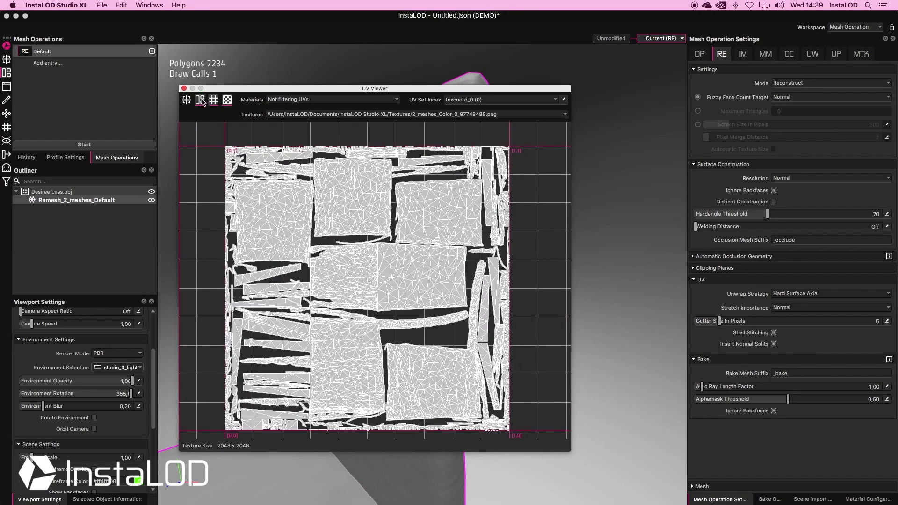
{"action": "left_click", "coordinate": [200, 100]}
{"action": "left_click", "coordinate": [435, 114]}
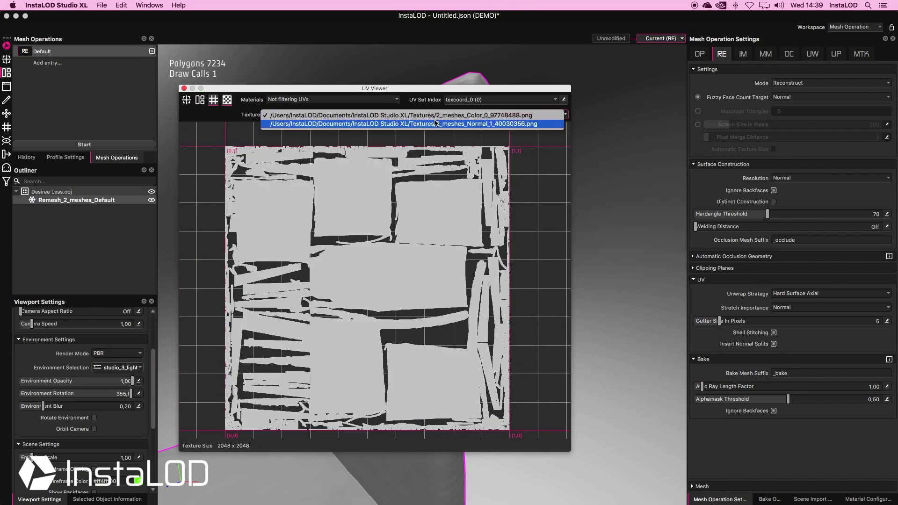
{"action": "left_click", "coordinate": [435, 123]}
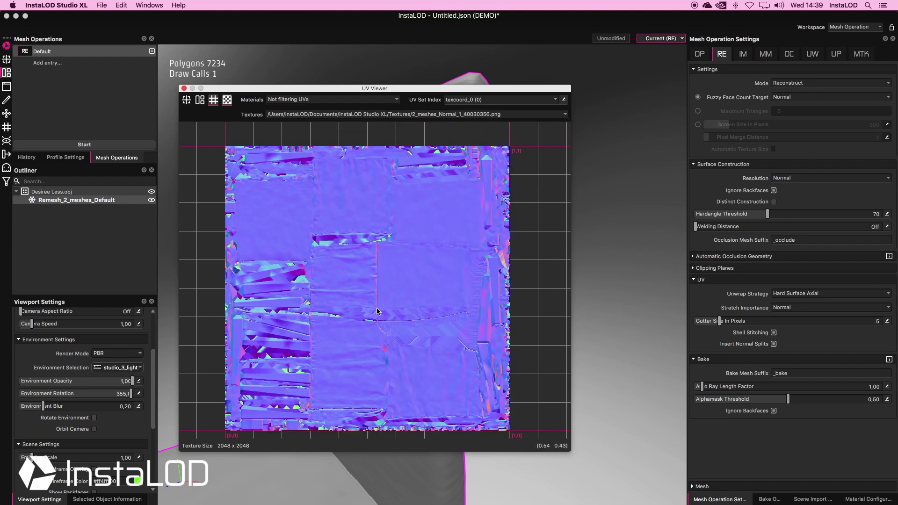
{"action": "scroll", "coordinate": [374, 360], "scroll_direction": "up", "scroll_amount": 5}
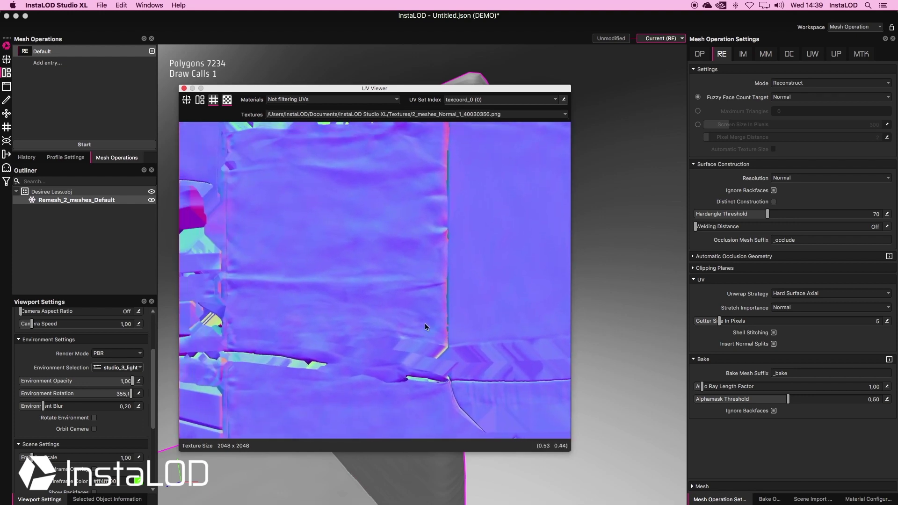
{"action": "scroll", "coordinate": [425, 326], "scroll_direction": "up", "scroll_amount": 3}
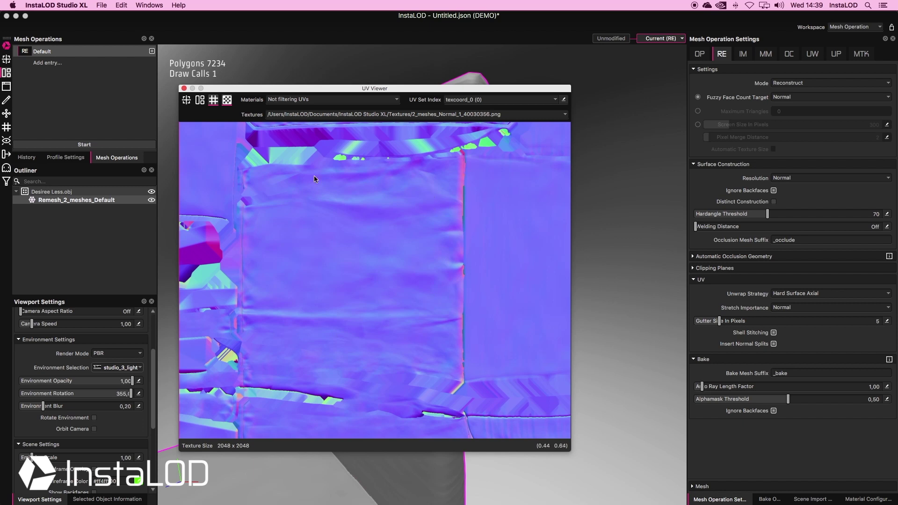
{"action": "left_click", "coordinate": [184, 88]}
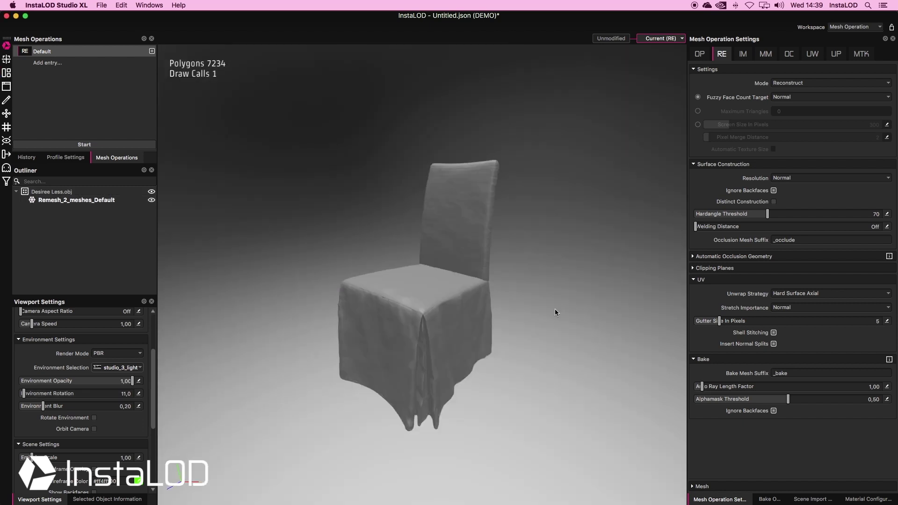